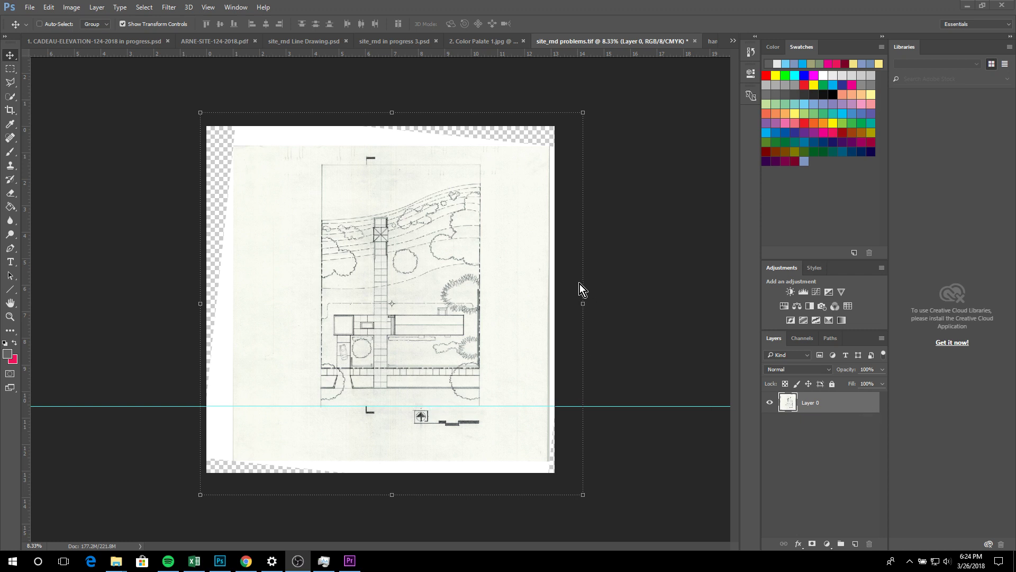
# Step: Convert the scanned site plan to Grayscale mode, discarding its color information
pyautogui.click(70, 7)
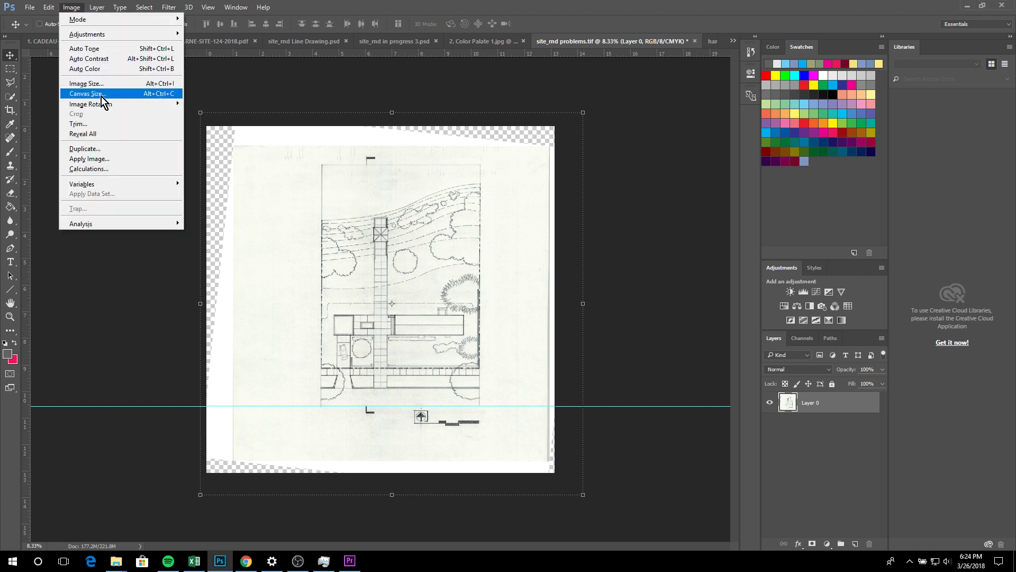
pyautogui.moveTo(88, 24)
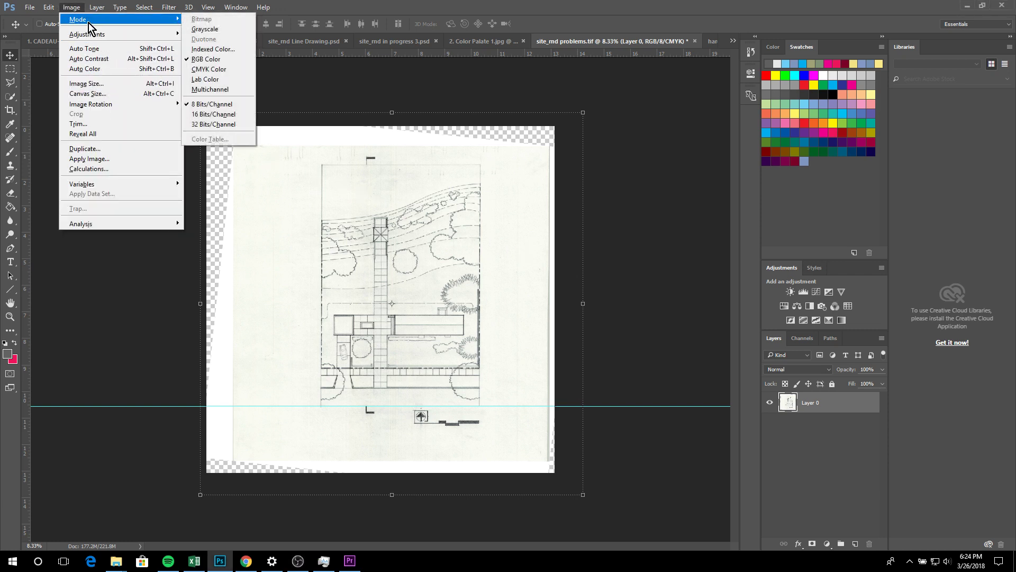
pyautogui.click(213, 31)
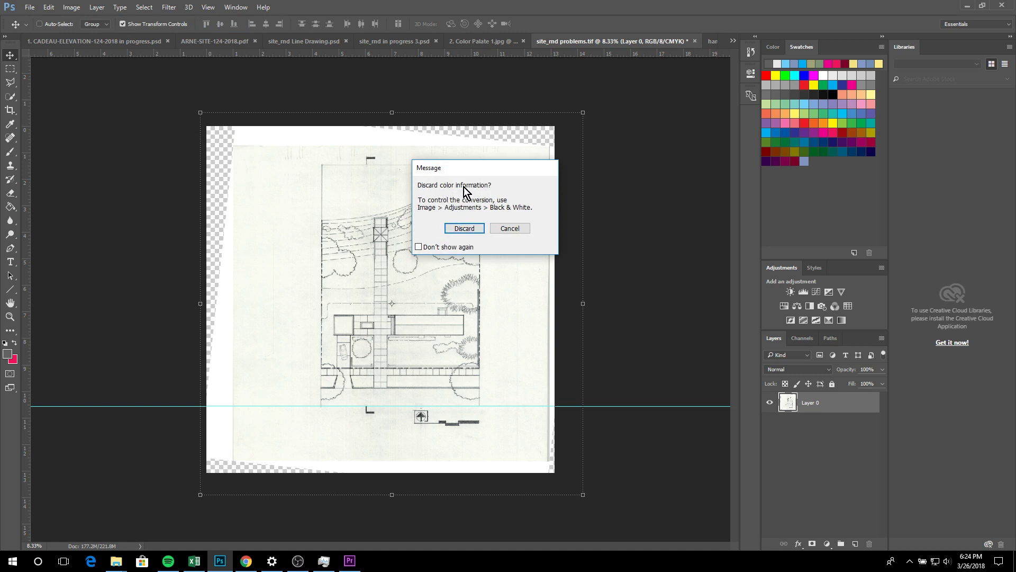
pyautogui.click(470, 228)
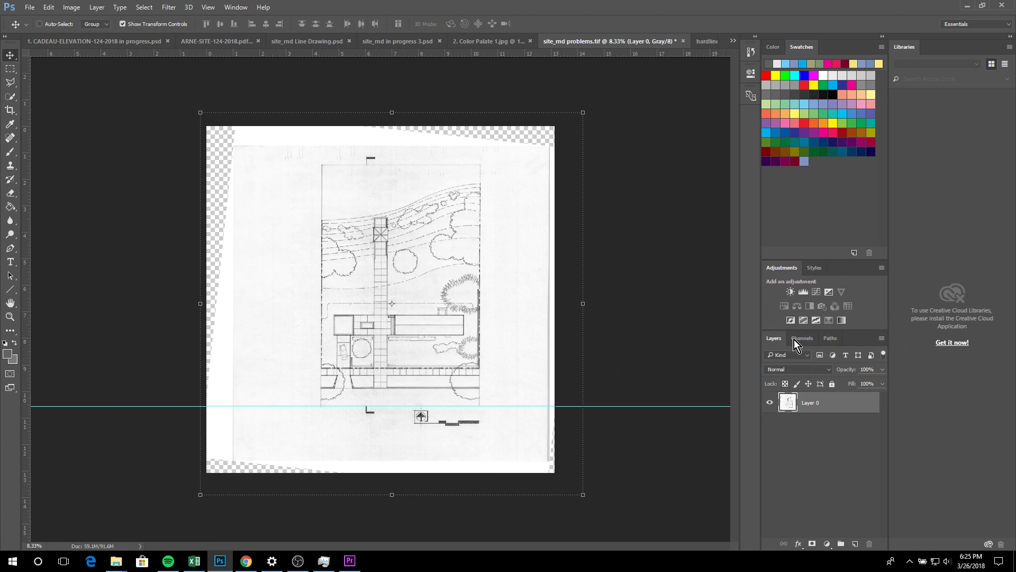
pyautogui.click(804, 291)
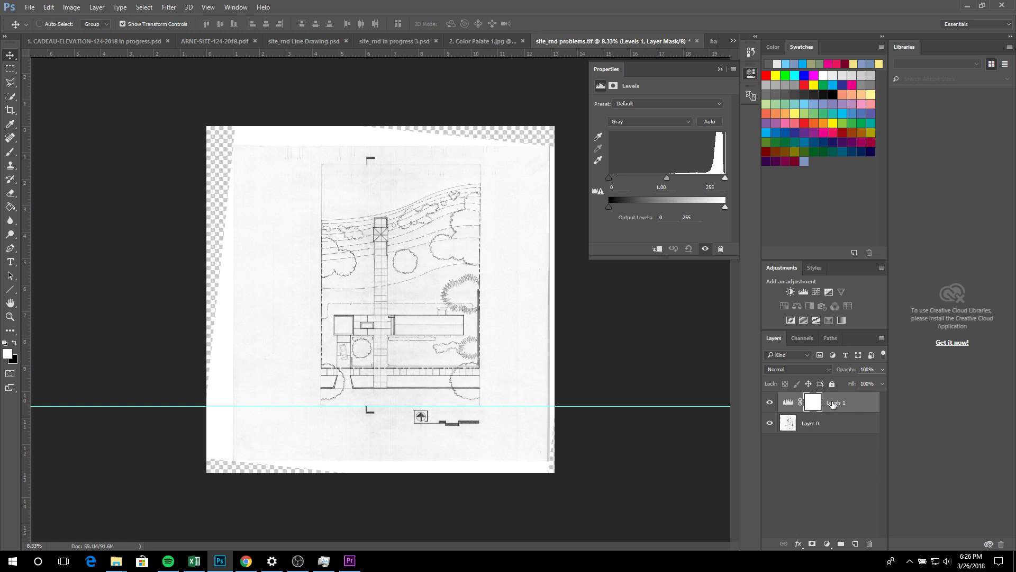
pyautogui.click(832, 404)
pyautogui.rightClick(834, 406)
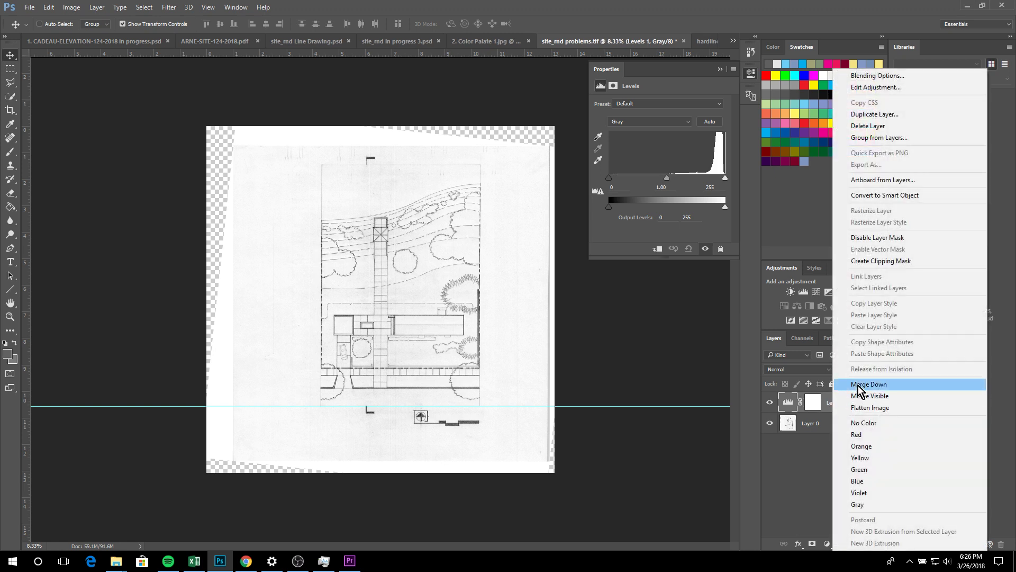
pyautogui.click(863, 126)
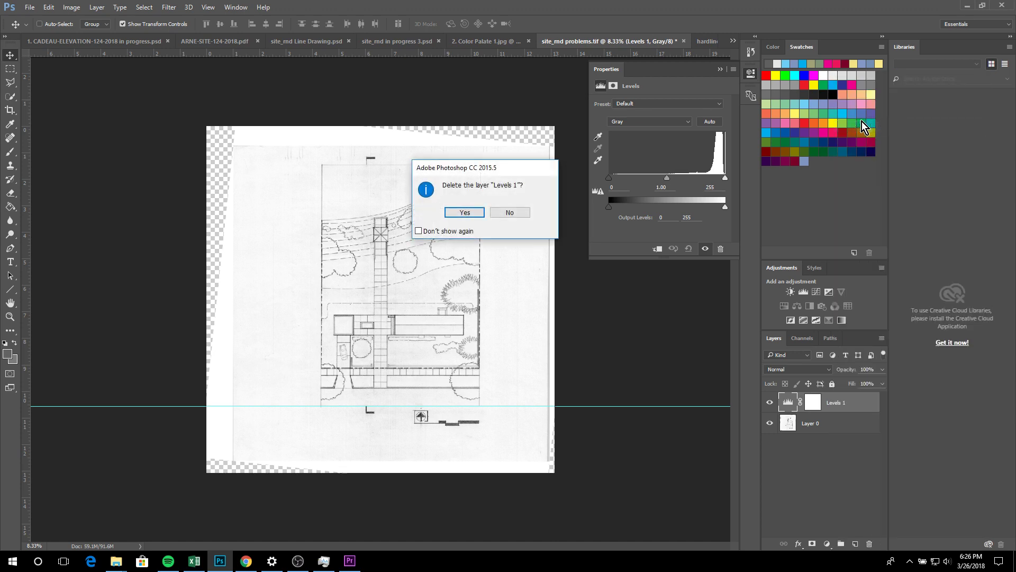
pyautogui.click(466, 213)
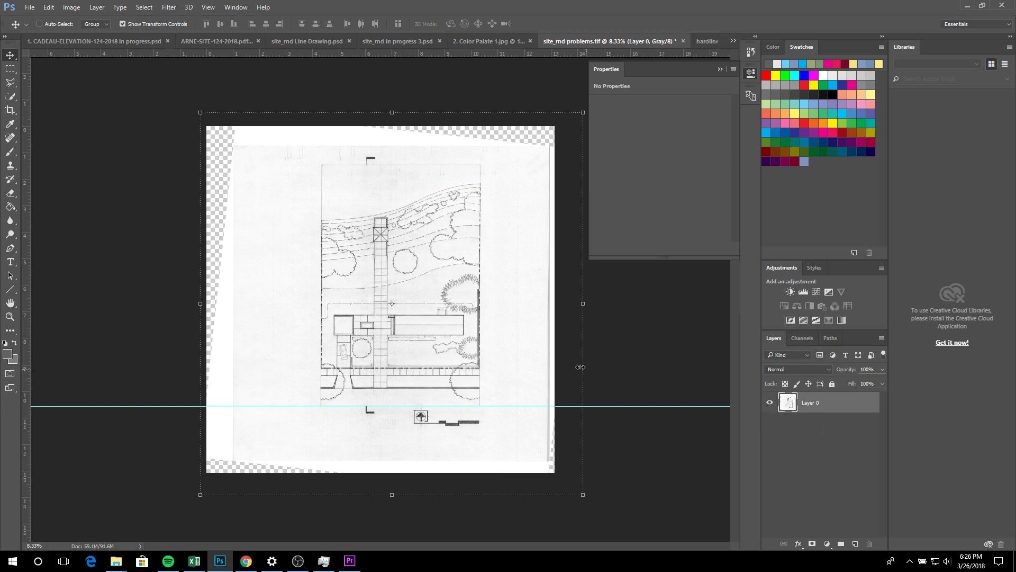
# Step: Add a Curves adjustment layer and set its white point by sampling the gray paper beside the central walkway
pyautogui.click(820, 295)
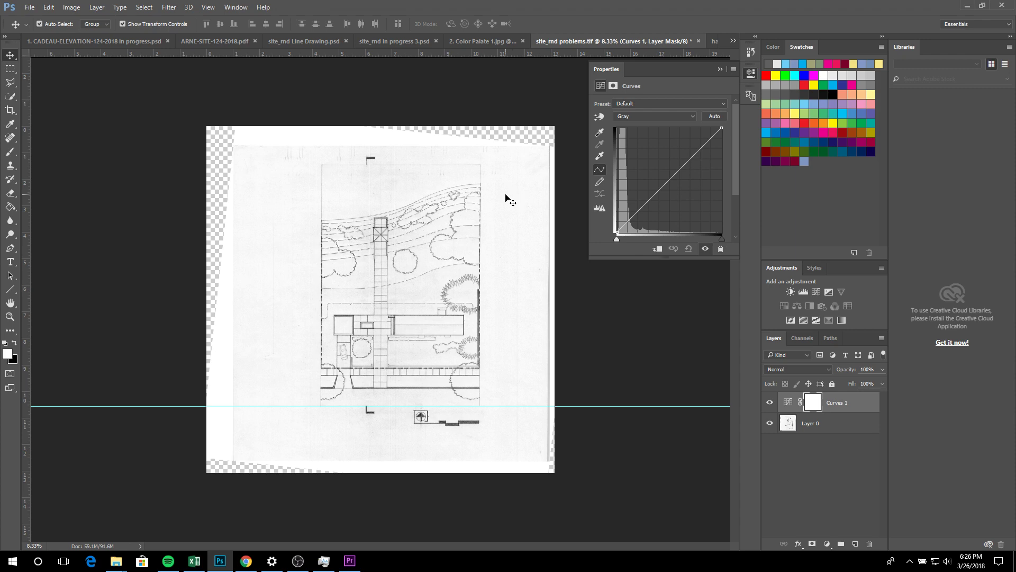
pyautogui.hotkey('ctrl', '+')
pyautogui.hotkey('ctrl', '+')
pyautogui.hotkey('ctrl', '+')
pyautogui.hotkey('ctrl', '+')
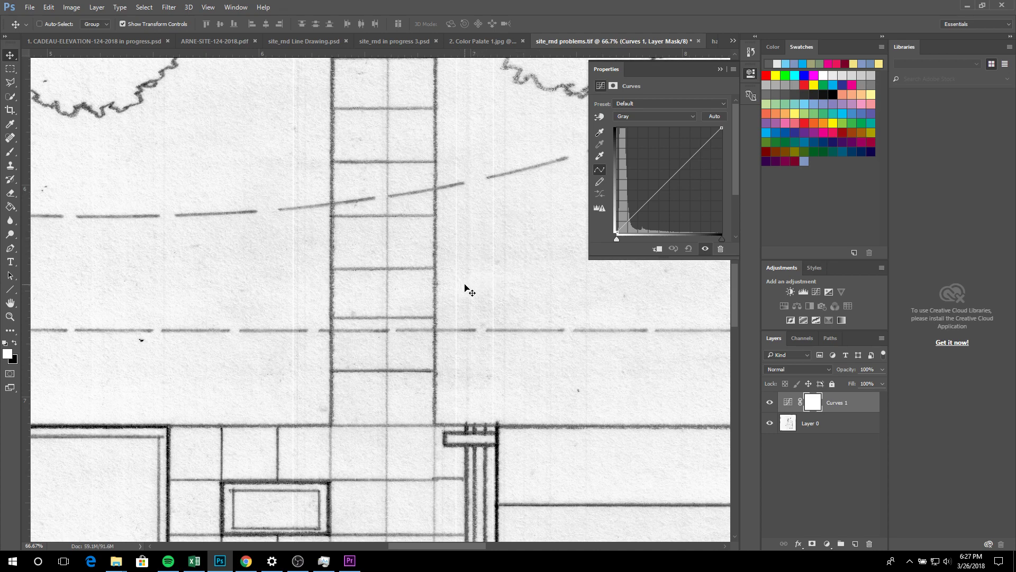
pyautogui.press('ctrl')
pyautogui.hotkey('ctrl', '+')
pyautogui.hotkey('ctrl', '+')
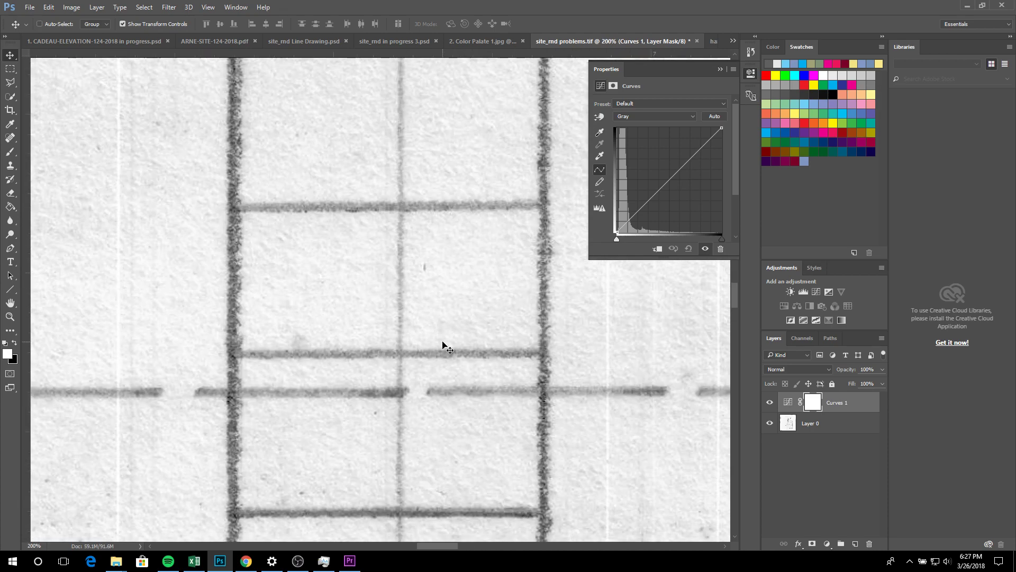
pyautogui.hotkey('ctrl', '-')
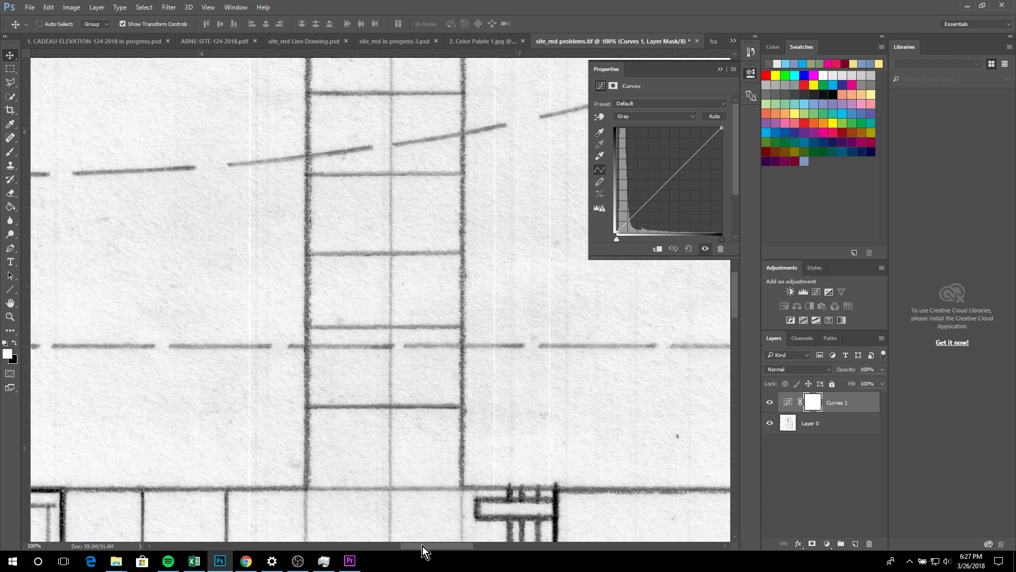
pyautogui.moveTo(434, 544); pyautogui.dragTo(452, 546)
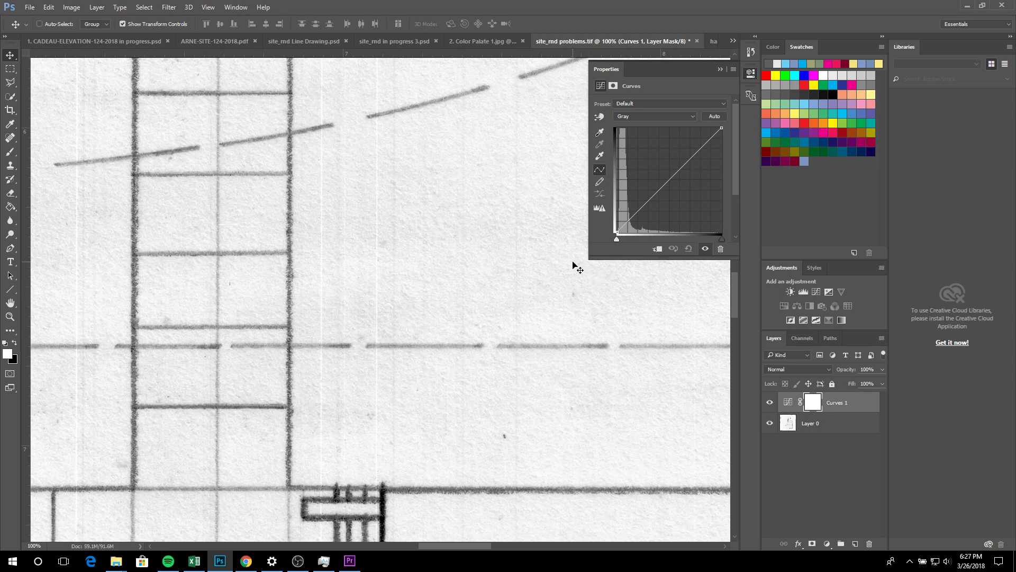
pyautogui.click(600, 156)
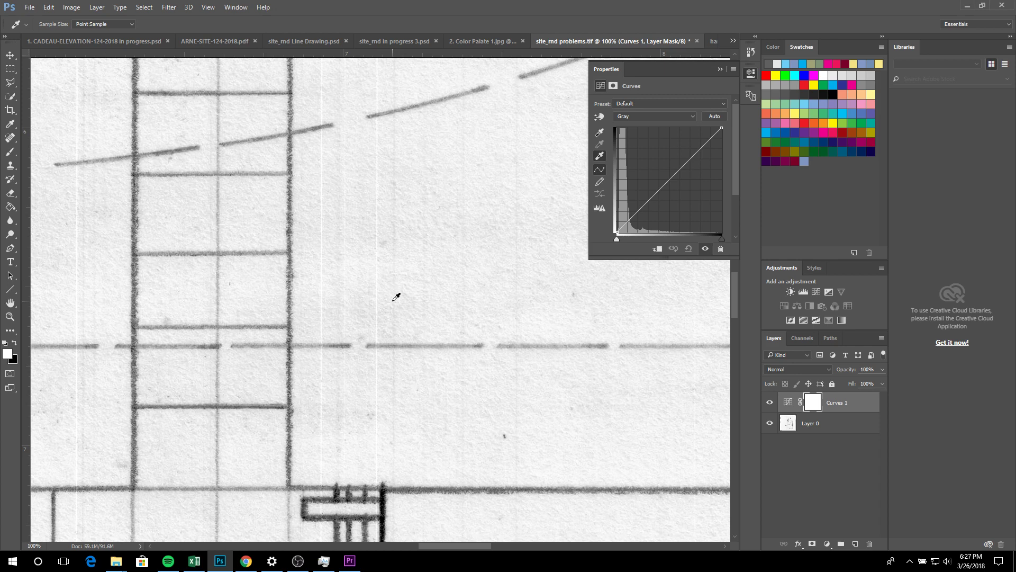
pyautogui.click(385, 243)
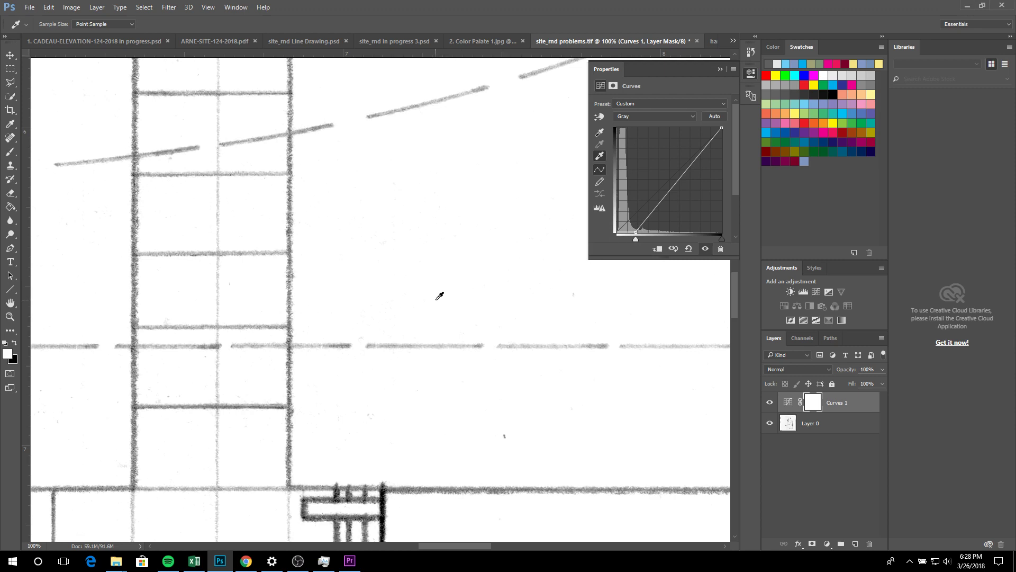
# Step: Examine the whole site plan for background cleanliness and line strength
pyautogui.hotkey('ctrl', '-')
pyautogui.hotkey('ctrl', '-')
pyautogui.hotkey('ctrl', '-')
pyautogui.hotkey('ctrl', '-')
pyautogui.hotkey('ctrl', '-')
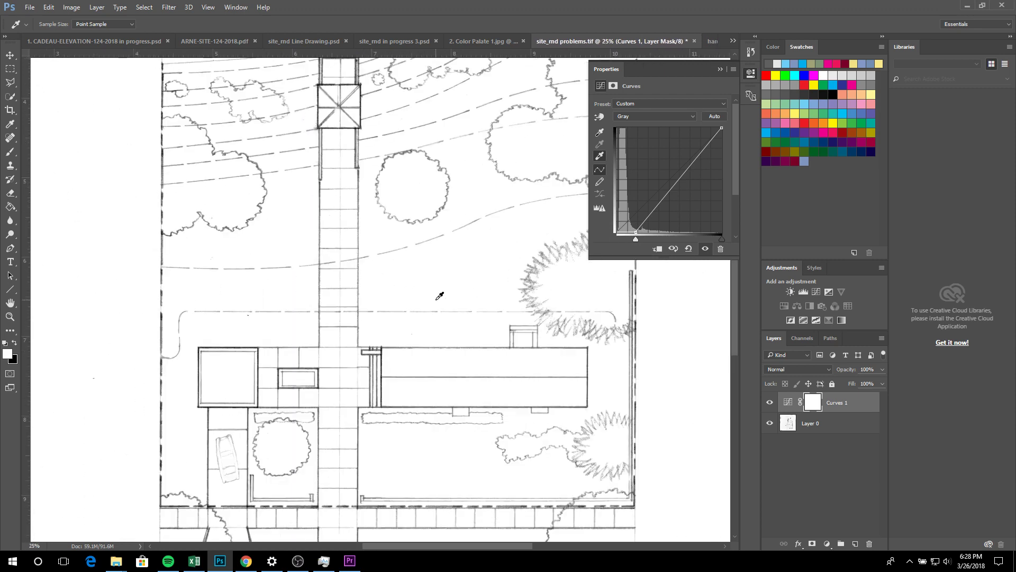
pyautogui.hotkey('ctrl', '-')
pyautogui.hotkey('ctrl', '-')
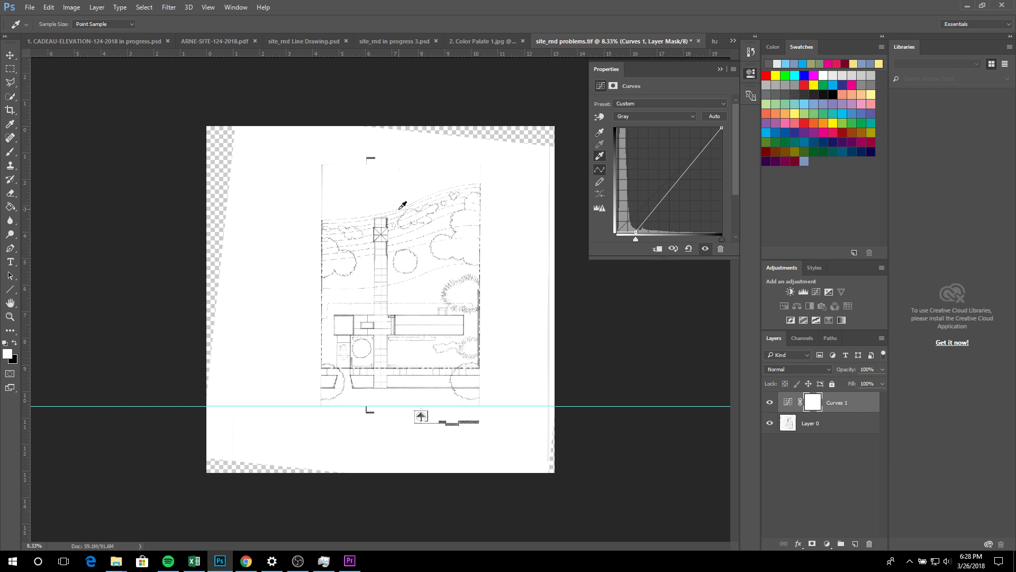
# Step: Set the Curves black point by sampling the dark wall line where the long building meets the central walkway
pyautogui.hotkey('ctrl', '+')
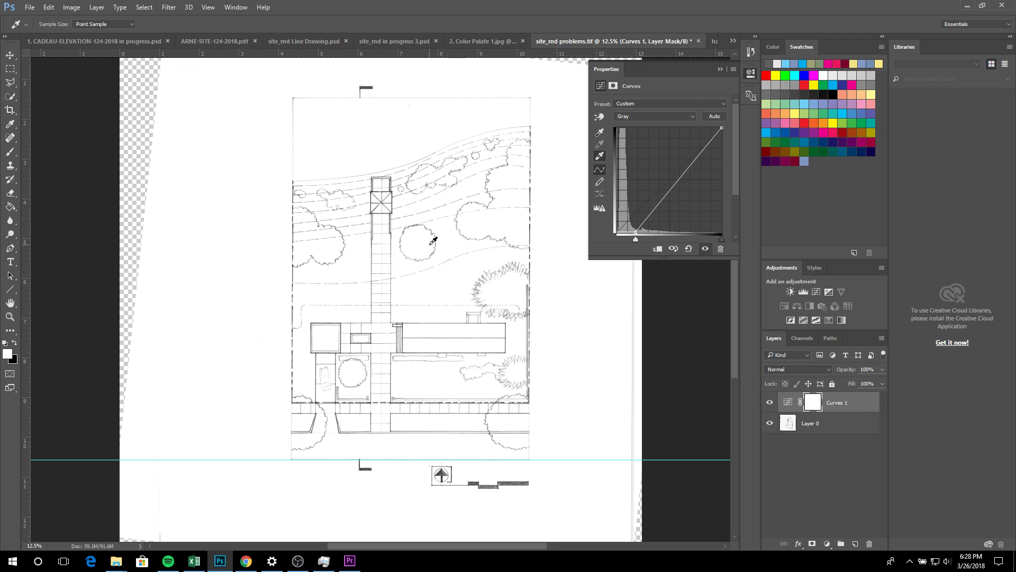
pyautogui.hotkey('ctrl', '+')
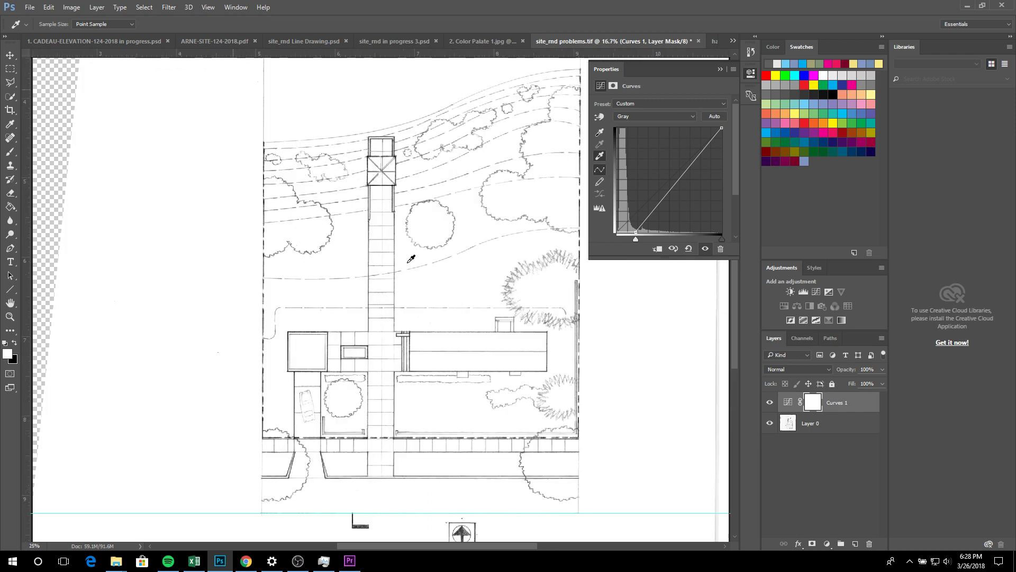
pyautogui.hotkey('ctrl', '+')
pyautogui.hotkey('ctrl', '+')
pyautogui.hotkey('ctrl', '+')
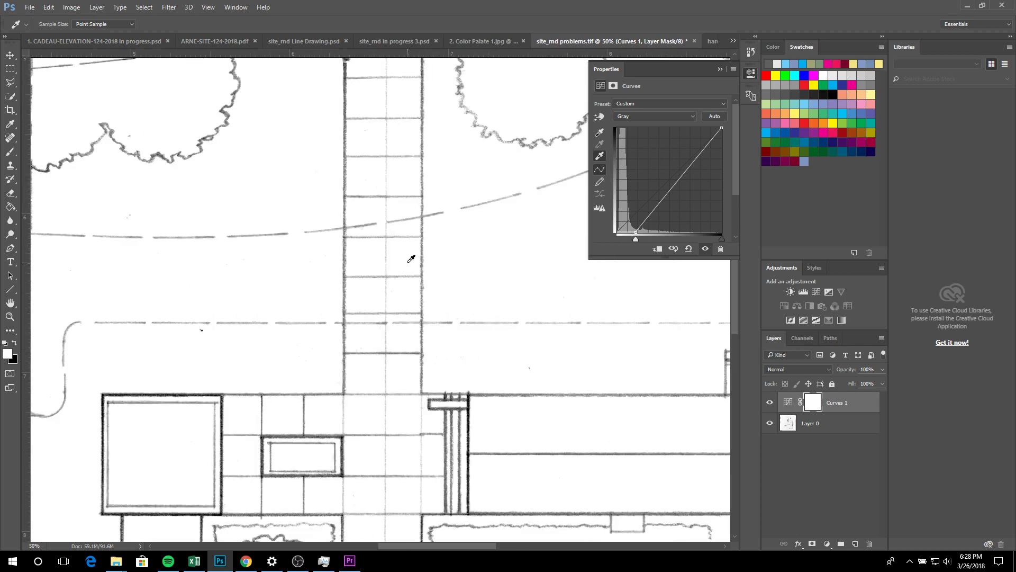
pyautogui.hotkey('ctrl', '+')
pyautogui.hotkey('ctrl', '+')
pyautogui.scroll(-2, 439, 265)
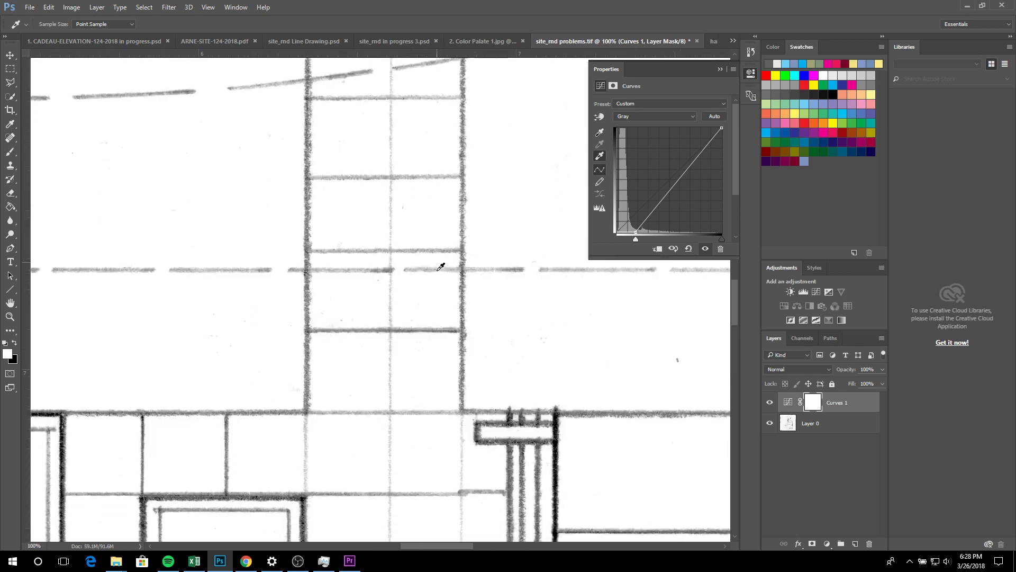
pyautogui.scroll(-4, 441, 266)
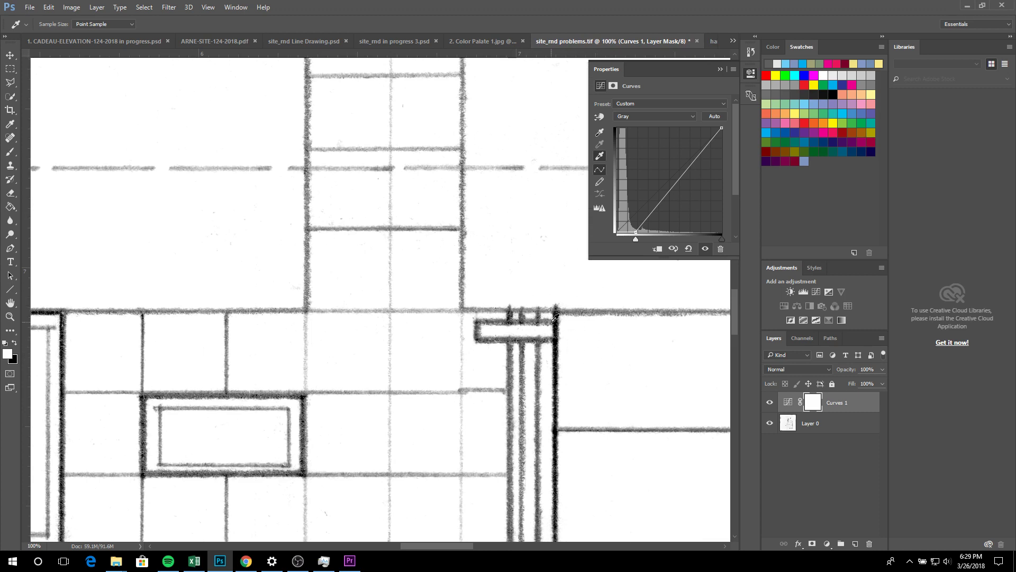
pyautogui.click(603, 133)
pyautogui.click(560, 314)
pyautogui.click(584, 311)
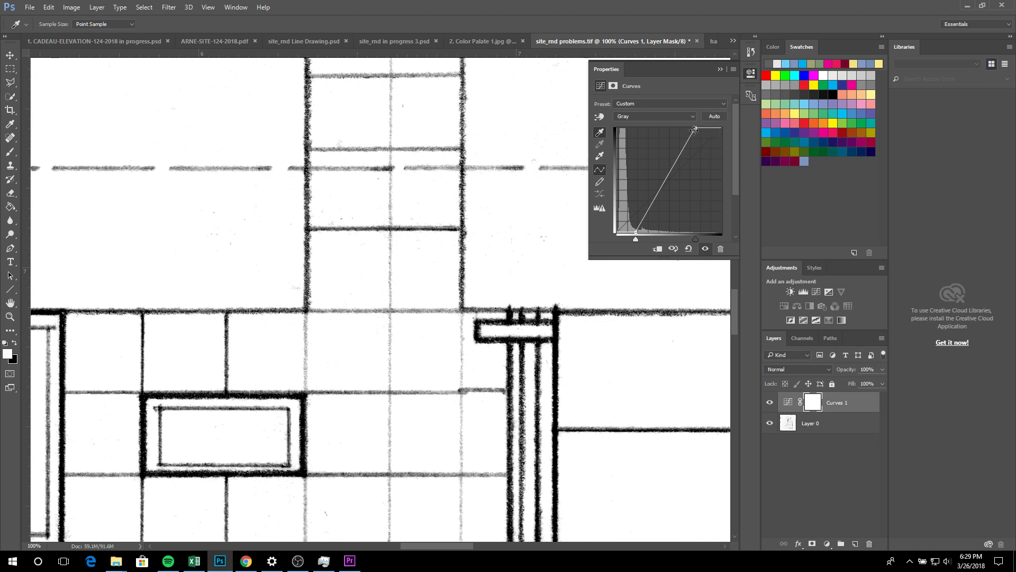
# Step: Shift the black endpoint of the Curves adjustment toward the dark end to soften the plan's linework slightly
pyautogui.hotkey('ctrl', '-')
pyautogui.hotkey('ctrl', '-')
pyautogui.hotkey('ctrl', '-')
pyautogui.hotkey('ctrl', '-')
pyautogui.hotkey('ctrl', '-')
pyautogui.hotkey('ctrl', '-')
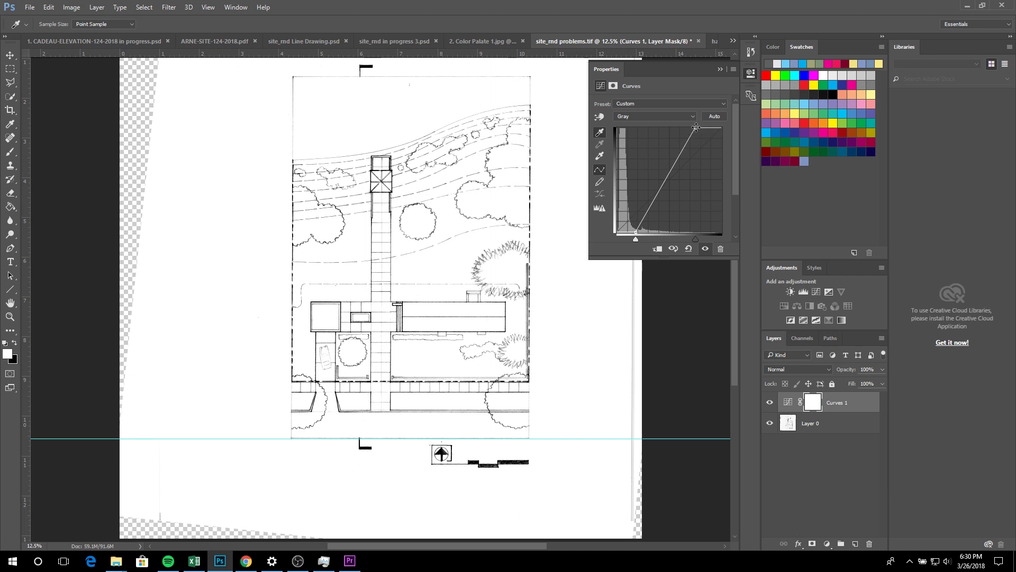
pyautogui.moveTo(696, 127)
pyautogui.mouseDown()
pyautogui.moveTo(742, 123)
pyautogui.moveTo(662, 125)
pyautogui.moveTo(649, 111)
pyautogui.moveTo(710, 110)
pyautogui.moveTo(643, 111)
pyautogui.moveTo(707, 115)
pyautogui.moveTo(679, 116)
pyautogui.mouseUp()
pyautogui.moveTo(676, 116); pyautogui.dragTo(709, 116)
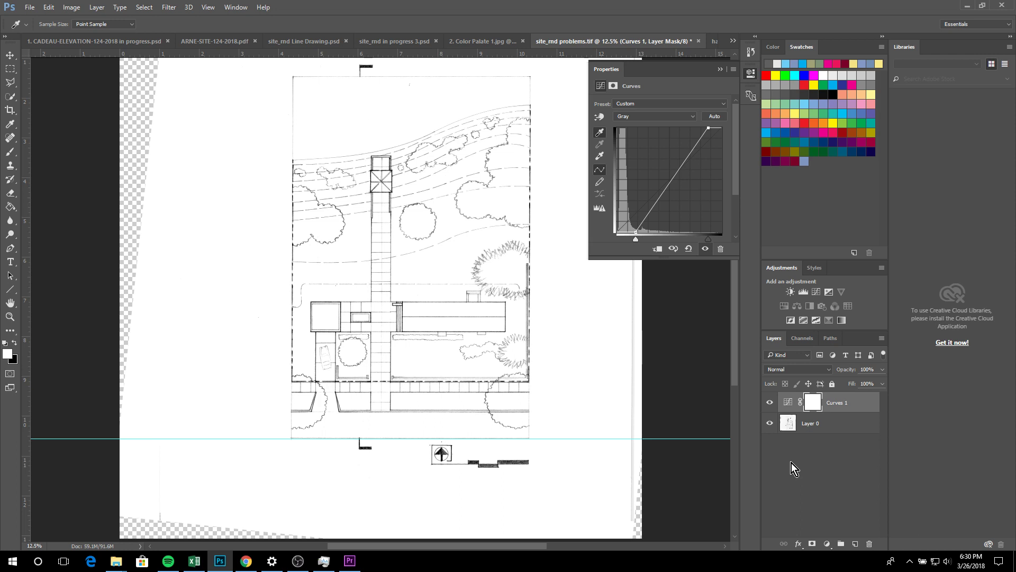
# Step: Flatten the image into a single background layer and hide the adjustment properties
pyautogui.rightClick(808, 425)
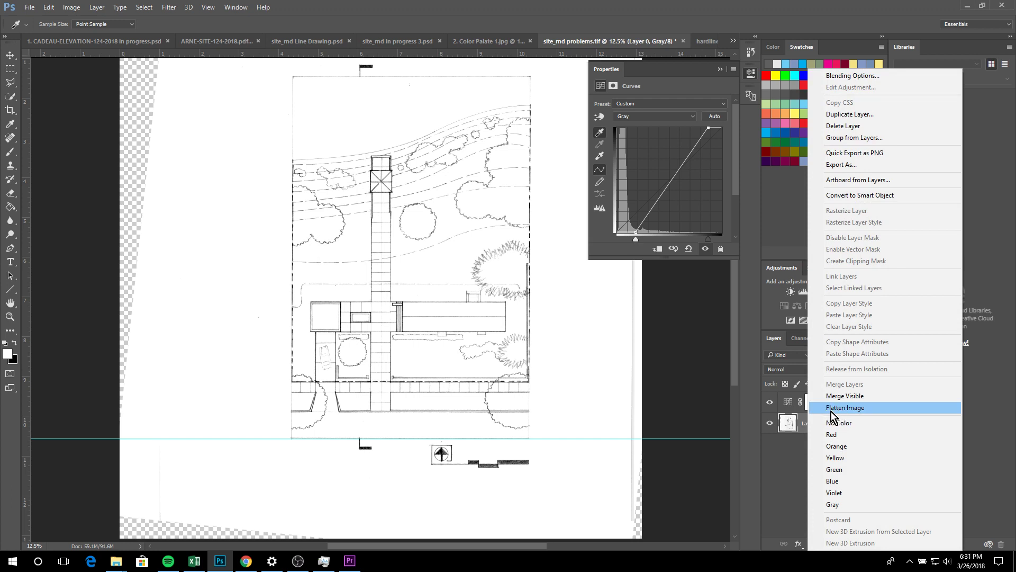
pyautogui.press('Escape')
pyautogui.press('v')
pyautogui.click(99, 8)
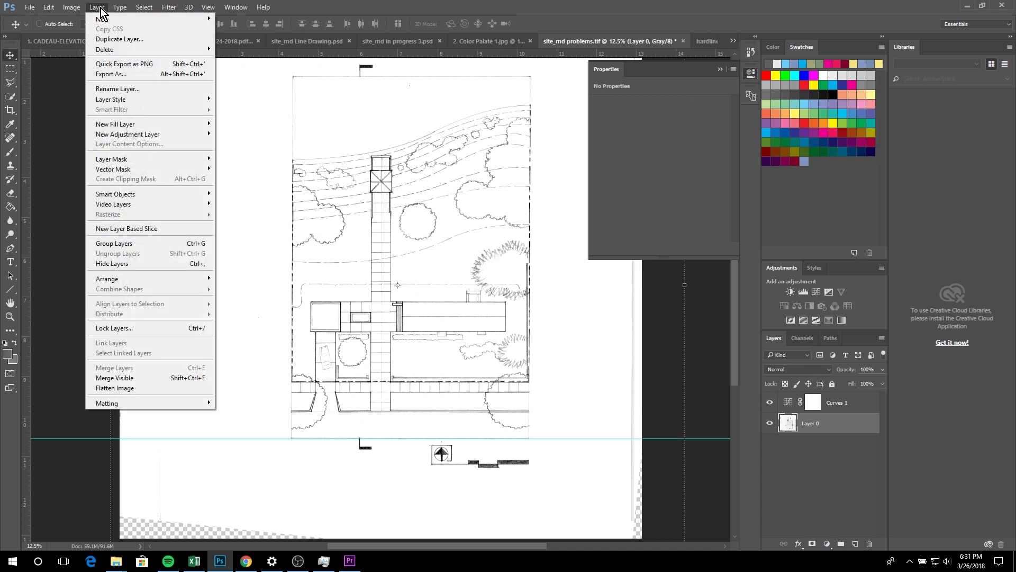
pyautogui.click(131, 389)
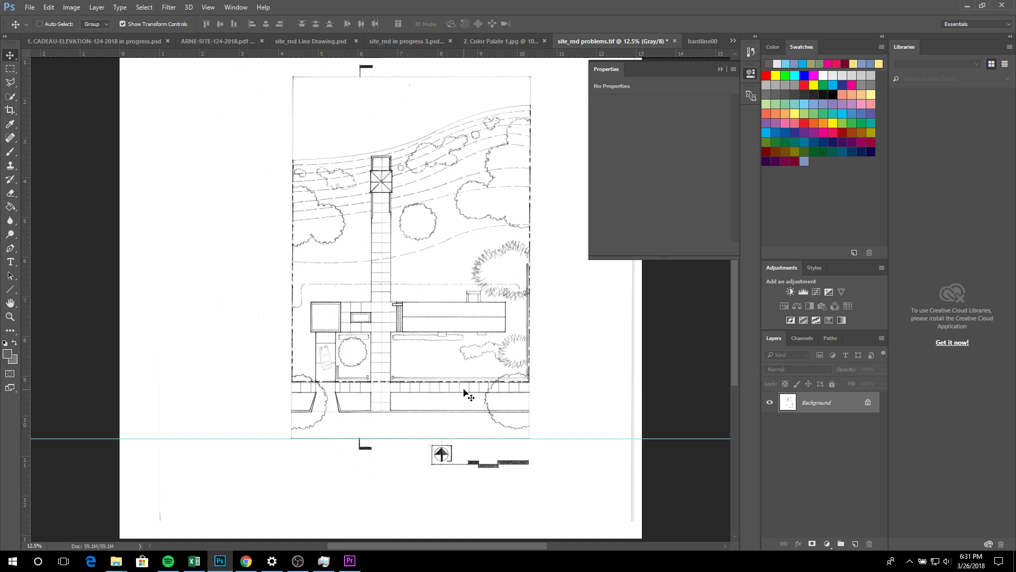
pyautogui.scroll(3, 528, 357)
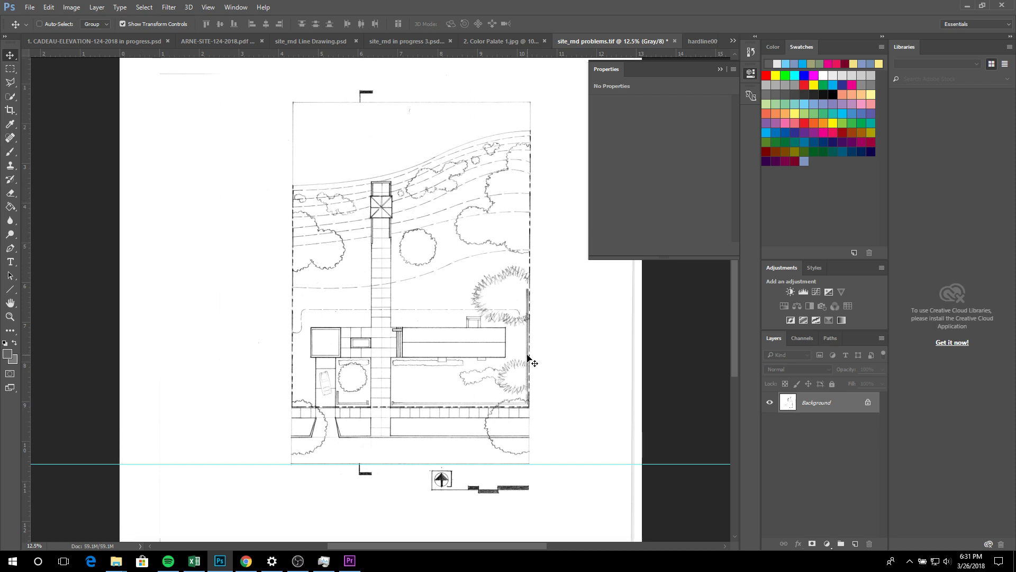
pyautogui.click(719, 72)
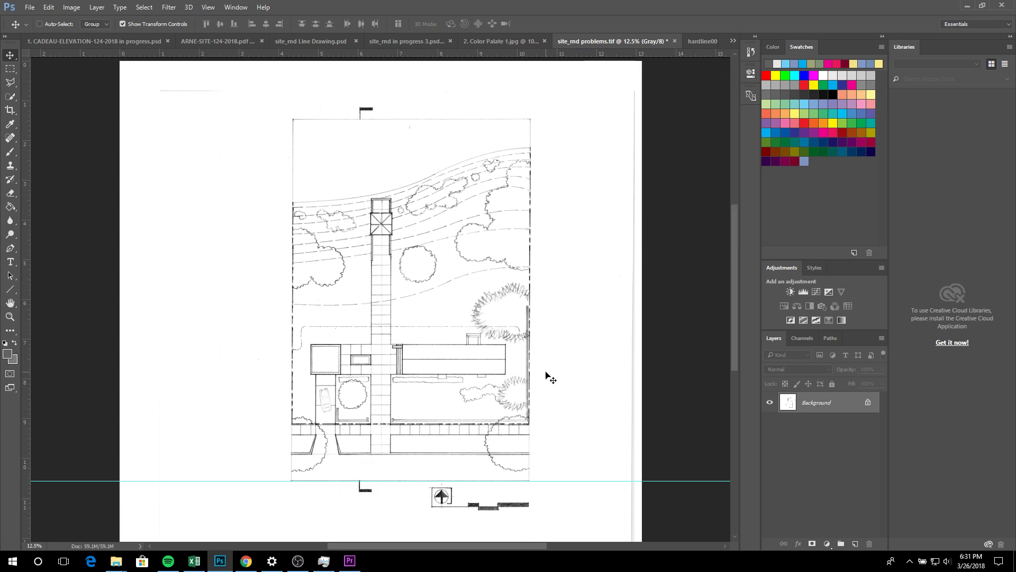
# Step: Examine the margins and outer edges of the flattened site plan
pyautogui.scroll(-4, 547, 373)
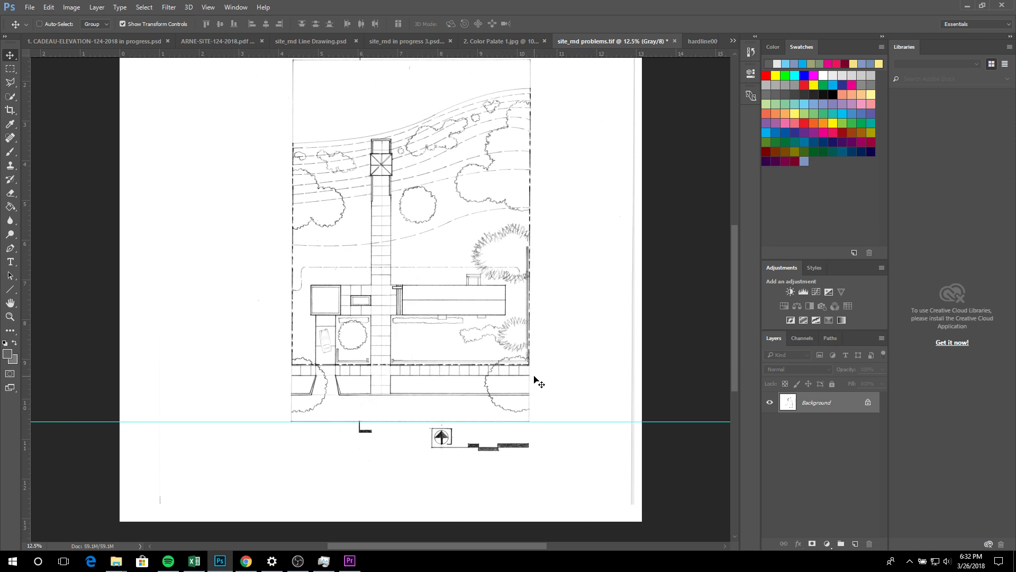
pyautogui.scroll(2, 539, 382)
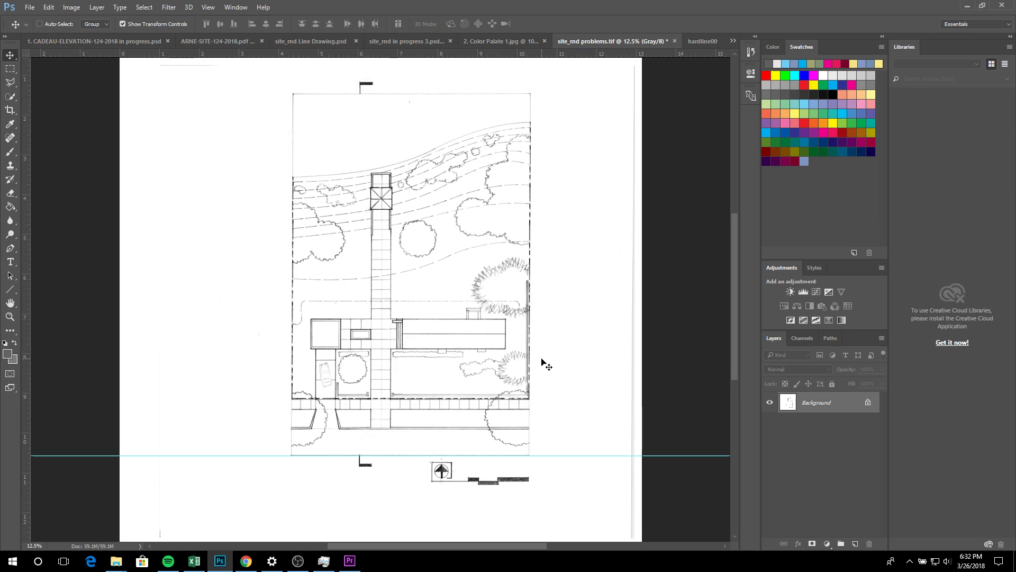
pyautogui.scroll(-3, 543, 363)
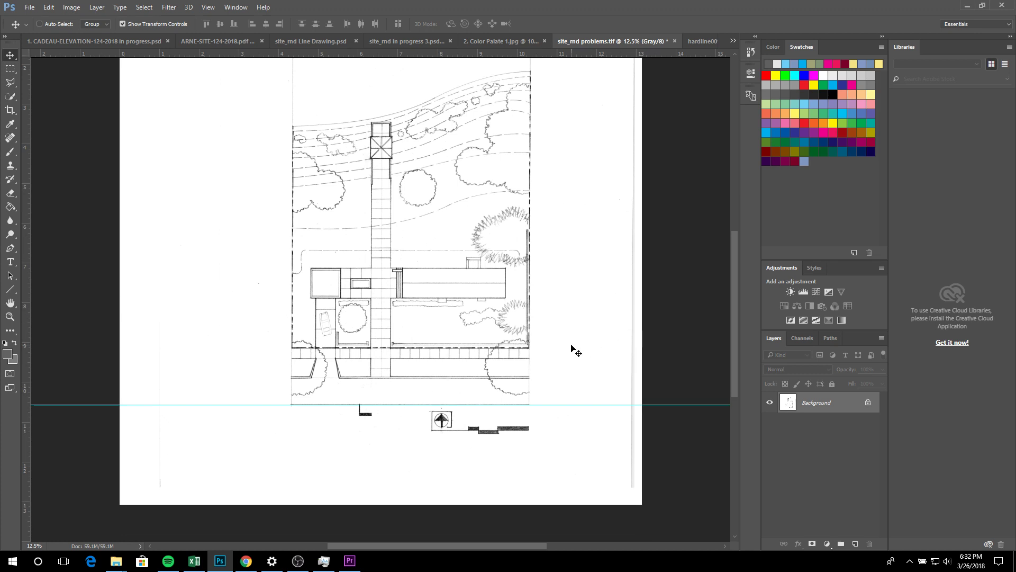
pyautogui.scroll(8, 572, 349)
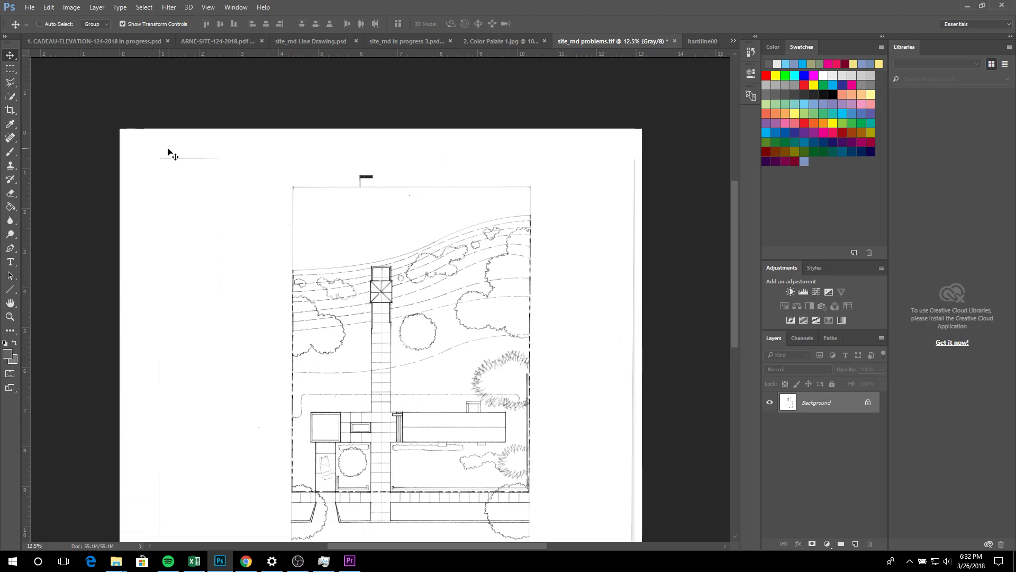
pyautogui.scroll(-4, 167, 152)
pyautogui.scroll(-2, 168, 152)
pyautogui.scroll(1, 168, 152)
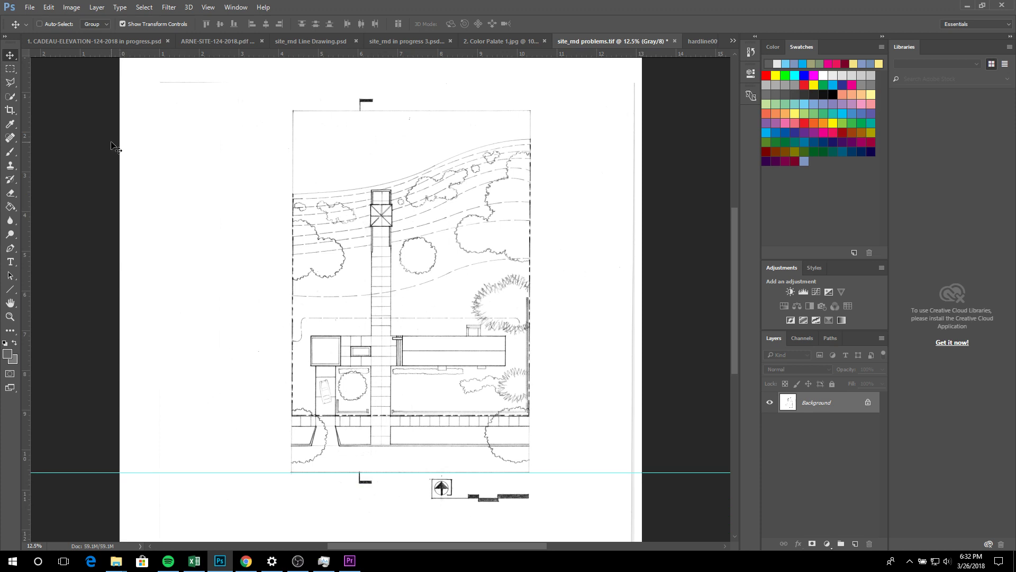
# Step: Crop all four sides of the scan to a narrow white margin around the site plan, keeping the section markers, north arrow and scale bar
pyautogui.click(9, 112)
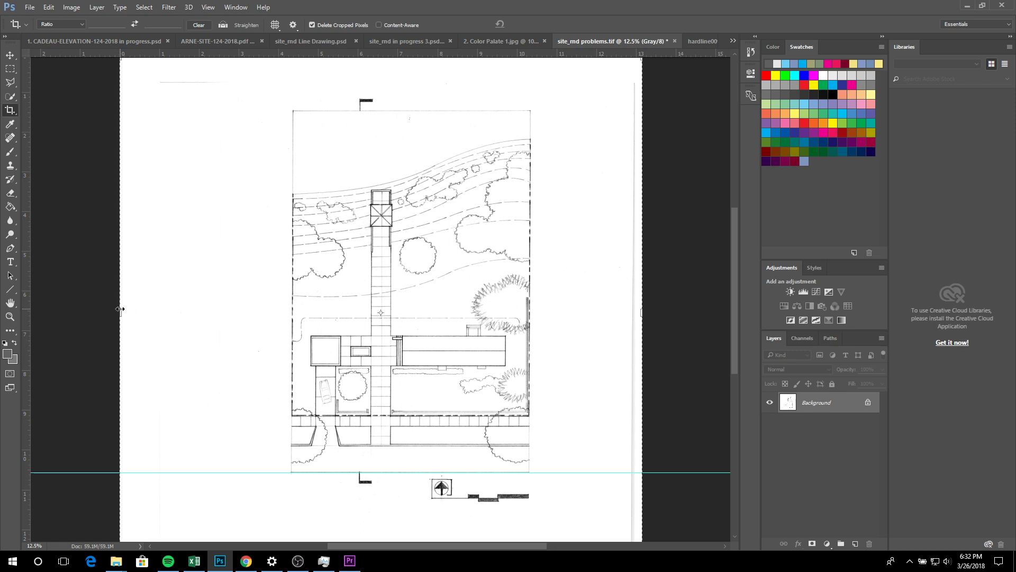
pyautogui.moveTo(121, 308); pyautogui.dragTo(197, 305)
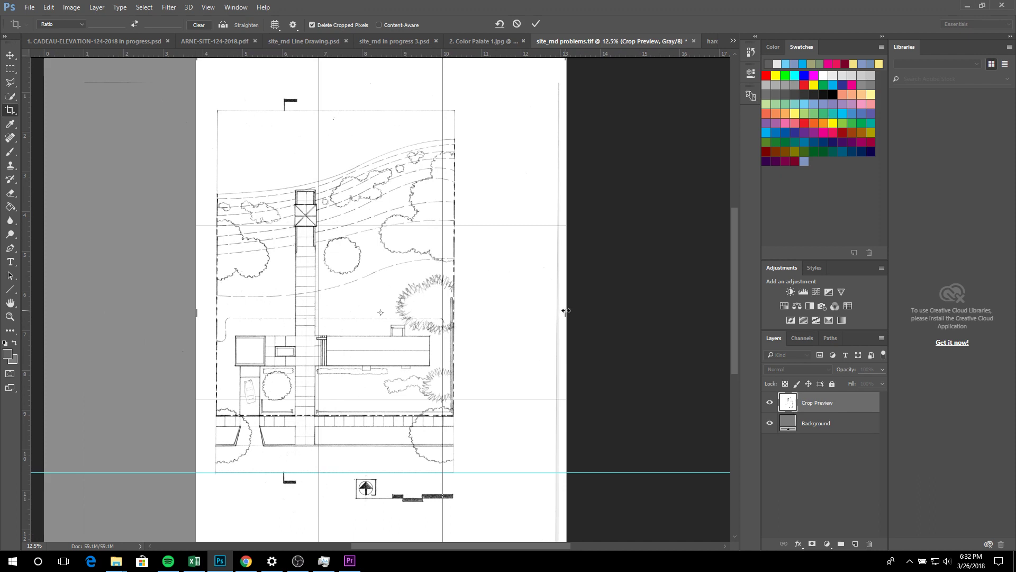
pyautogui.moveTo(565, 311); pyautogui.dragTo(519, 307)
pyautogui.scroll(-3, 404, 304)
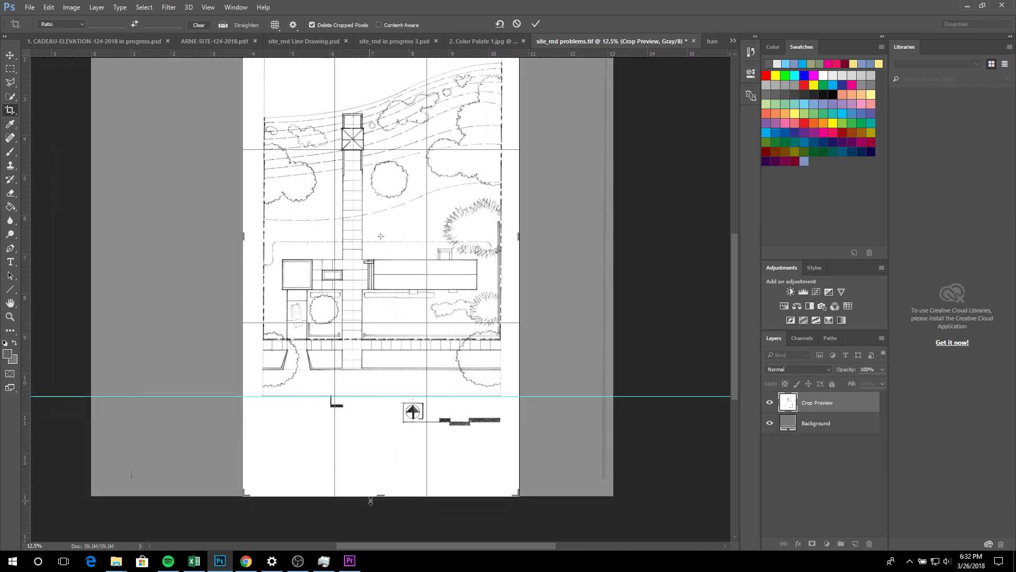
pyautogui.moveTo(382, 498); pyautogui.dragTo(387, 471)
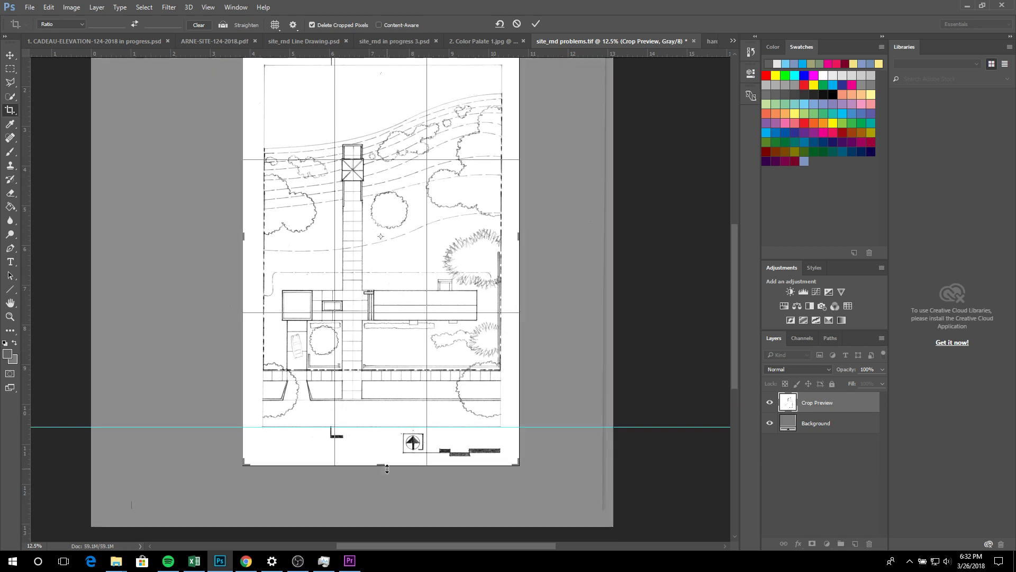
pyautogui.scroll(2, 387, 472)
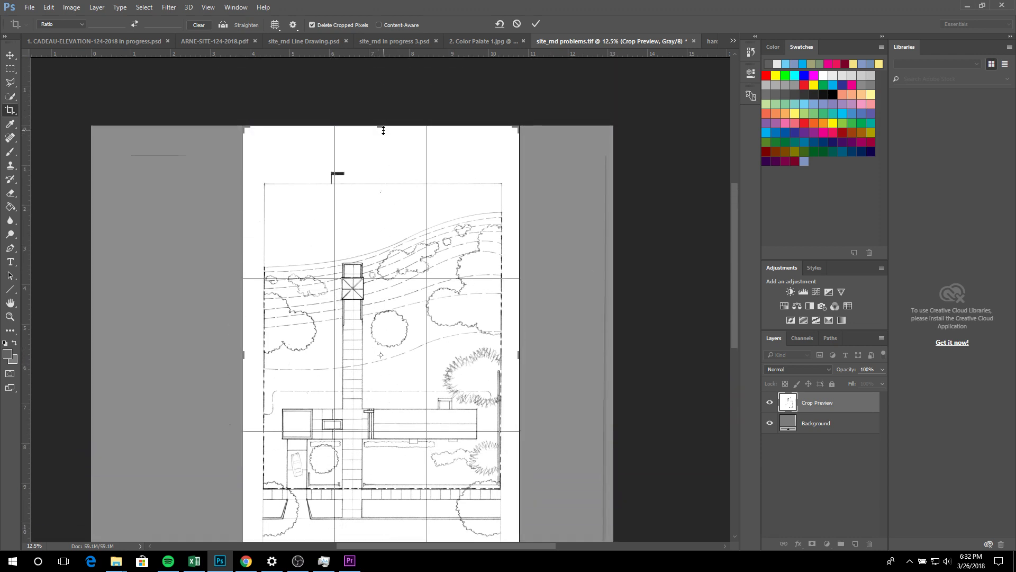
pyautogui.moveTo(381, 123); pyautogui.dragTo(381, 154)
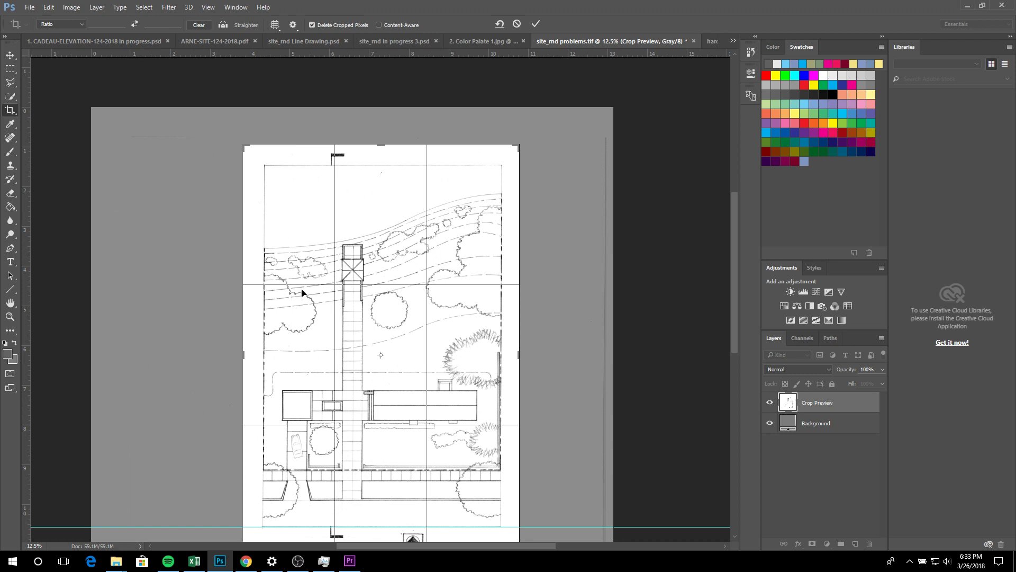
pyautogui.scroll(-3, 304, 290)
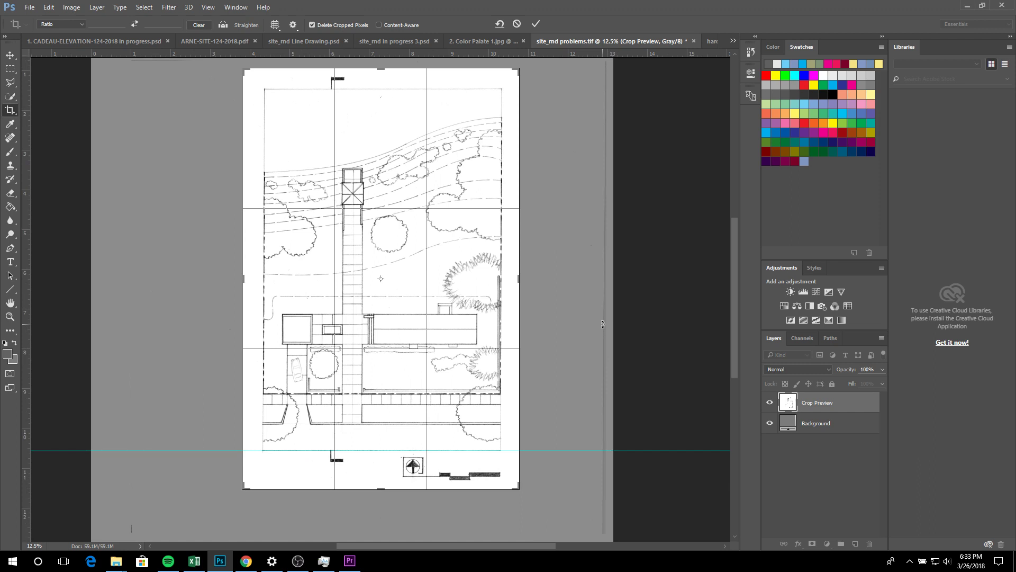
pyautogui.press('Return')
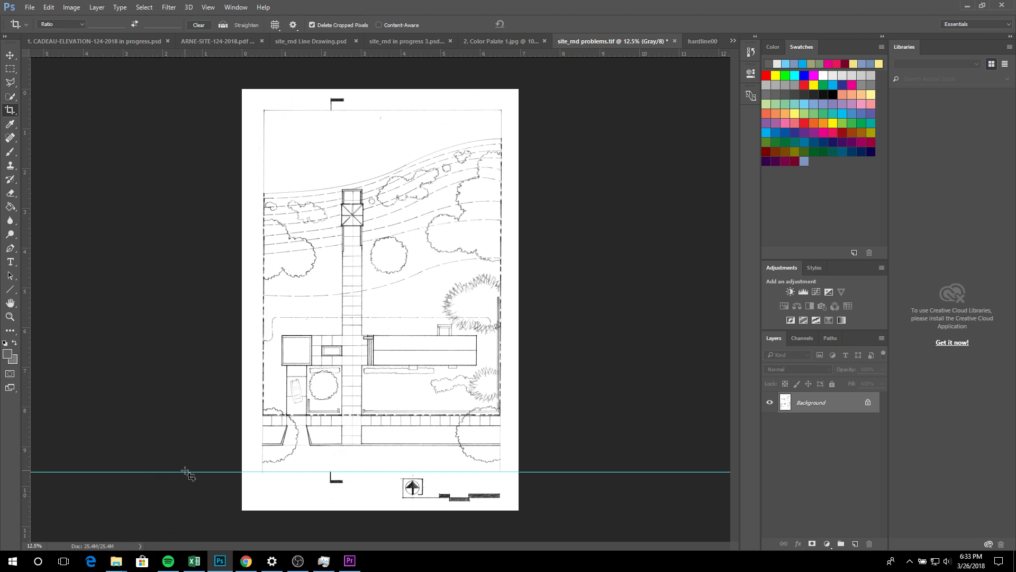
# Step: Clear the horizontal guide running along the lower edge of the site plan
pyautogui.click(203, 13)
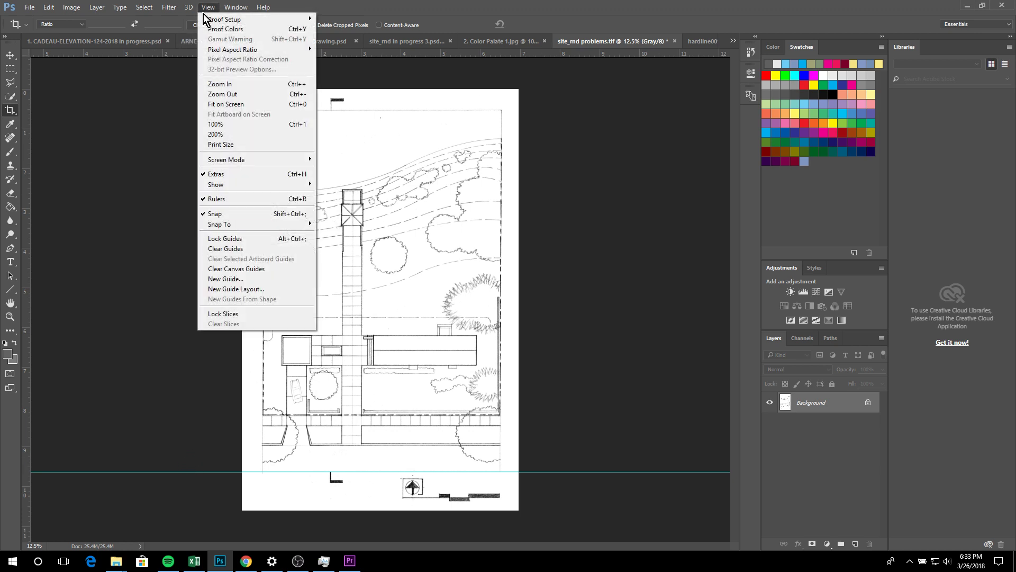
pyautogui.click(257, 248)
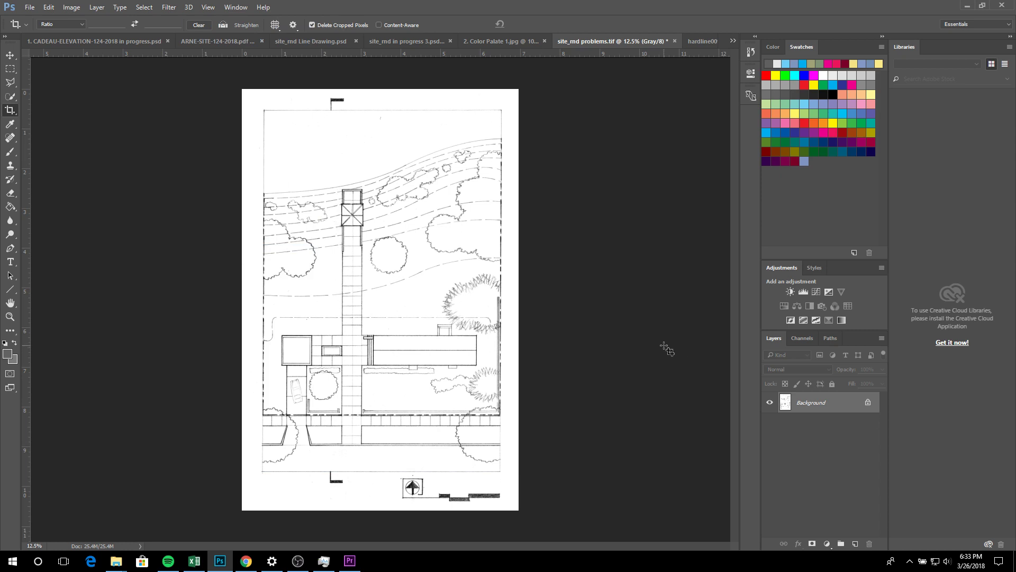